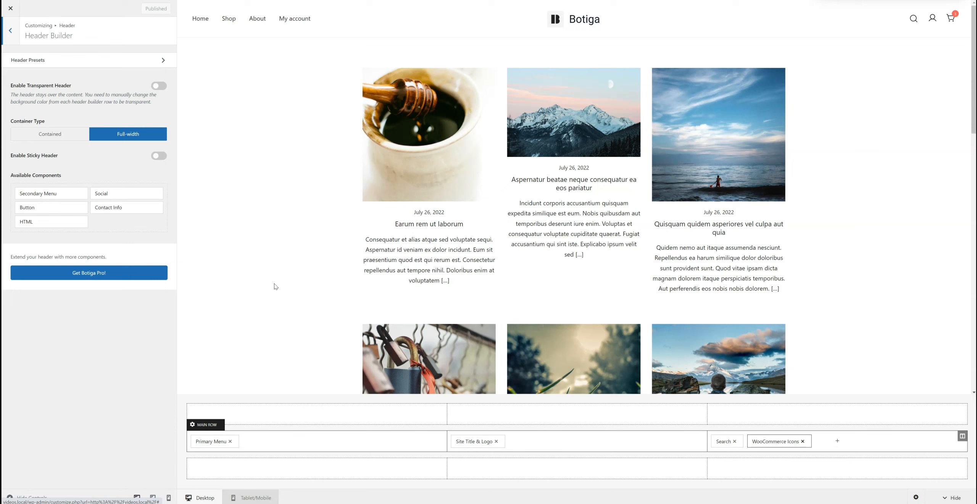
Step: Add the Secondary Menu component to the first column of the header's top row
{"action": "left_click", "coordinate": [262, 274]}
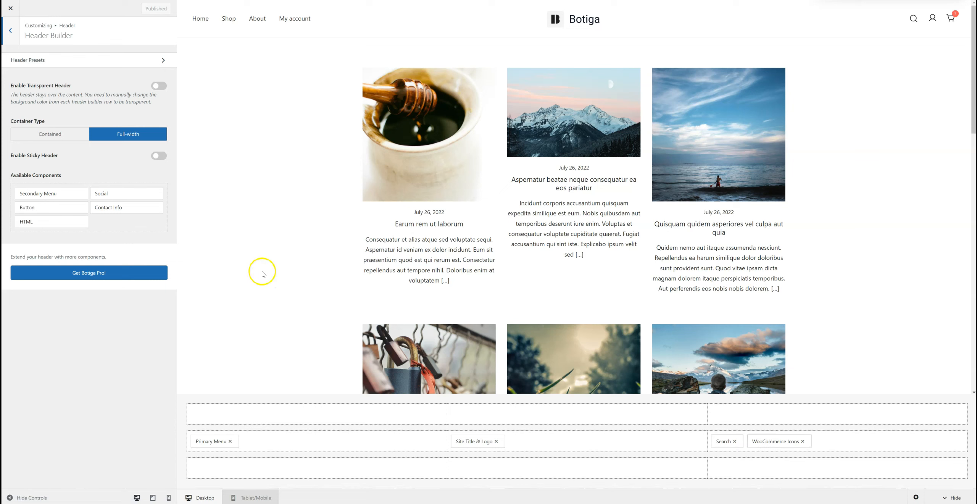
{"action": "left_click_drag", "start_coordinate": [59, 193], "coordinate": [234, 415]}
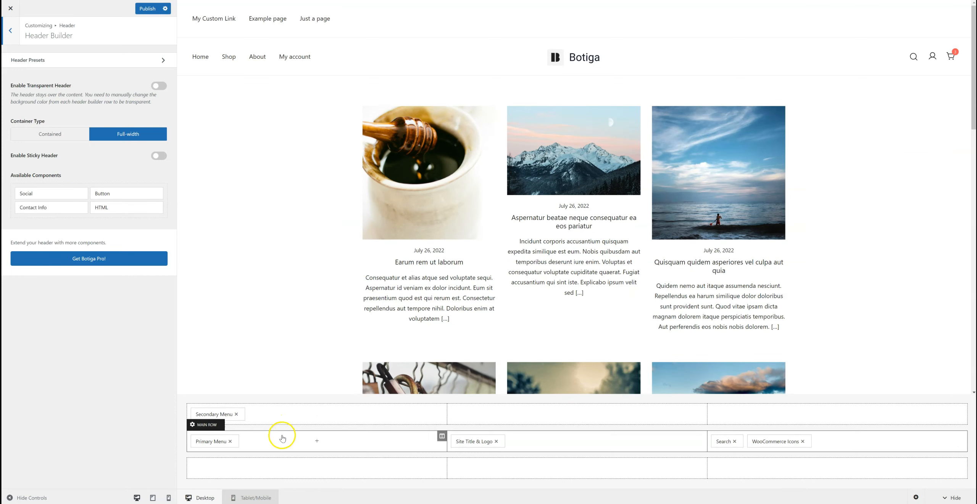
Step: Arrange the main row with Site Title & Logo in the first column and Primary Menu in the middle, and remove the Secondary Menu
{"action": "left_click_drag", "start_coordinate": [221, 442], "coordinate": [277, 441]}
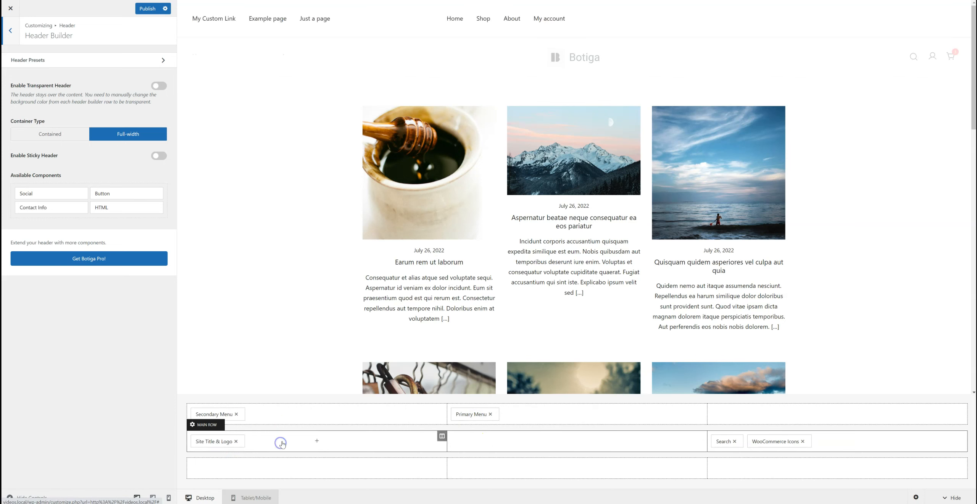
{"action": "left_click_drag", "start_coordinate": [470, 414], "coordinate": [472, 441]}
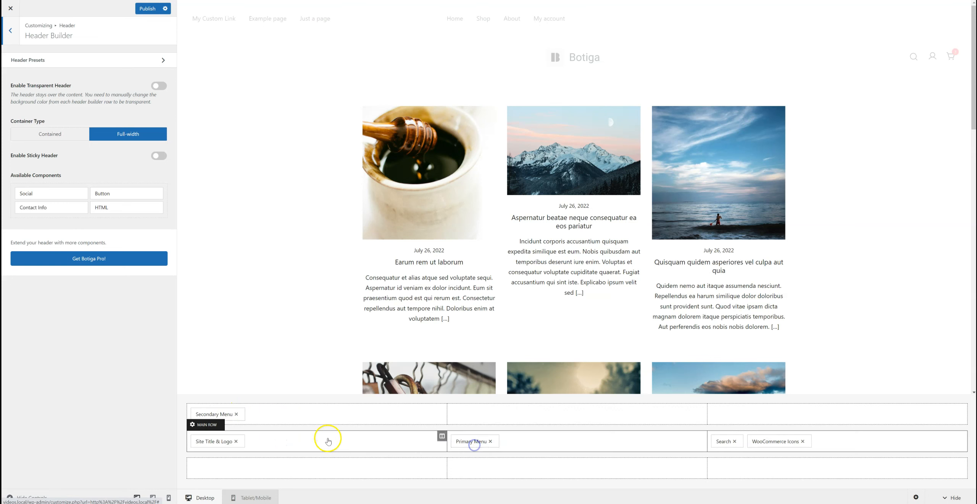
{"action": "left_click", "coordinate": [236, 414]}
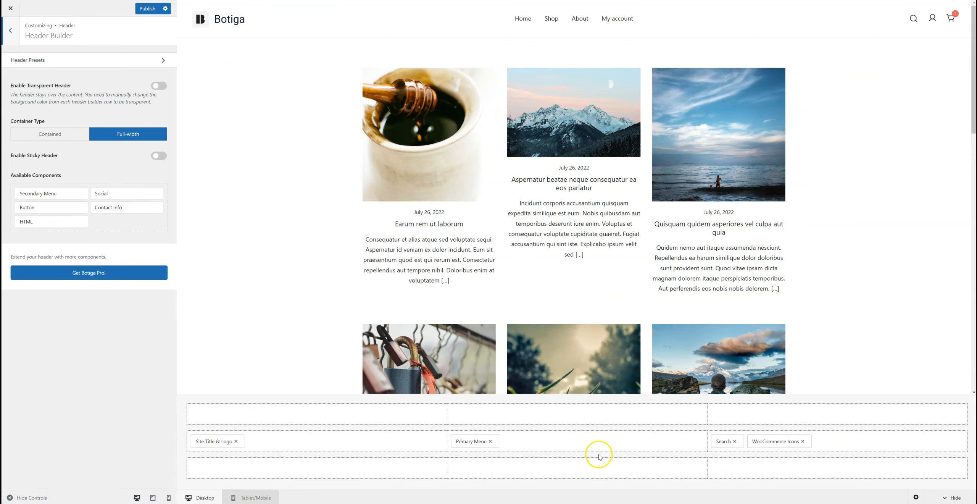
Step: Move the Primary Menu to the top row's third column and set that column's horizontal alignment to End
{"action": "left_click_drag", "start_coordinate": [473, 440], "coordinate": [747, 416]}
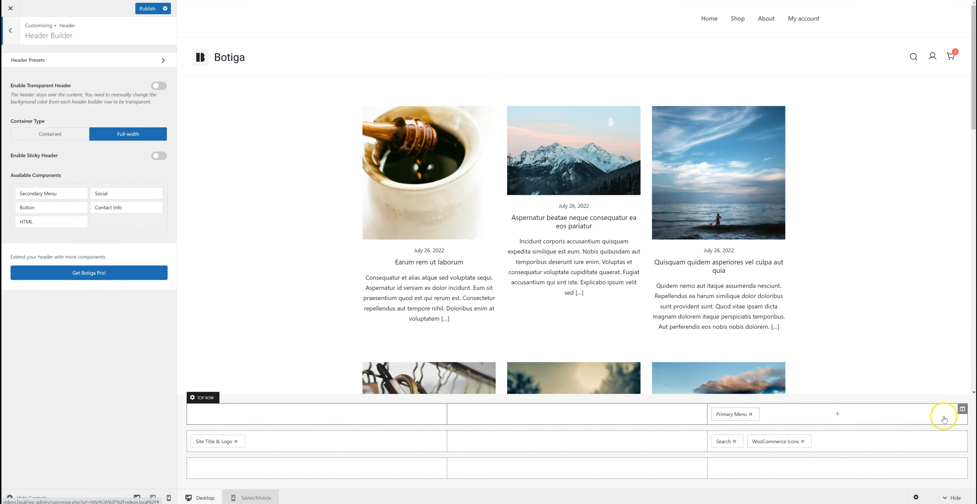
{"action": "left_click", "coordinate": [962, 408]}
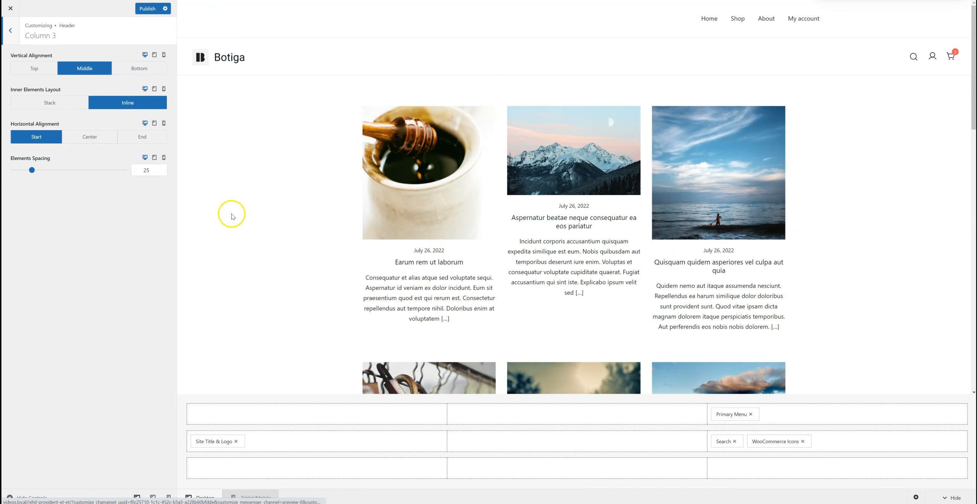
{"action": "left_click", "coordinate": [143, 138]}
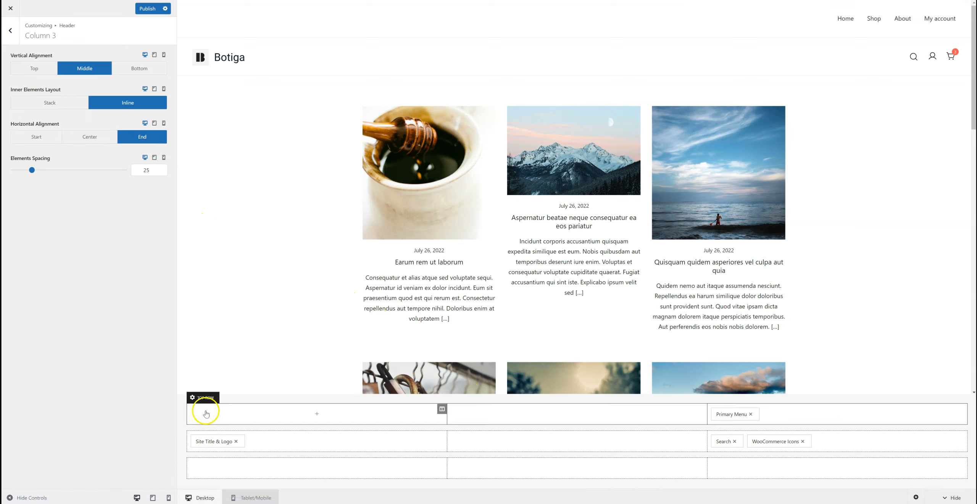
Step: Change the top row's background color to a light coral
{"action": "left_click", "coordinate": [197, 397]}
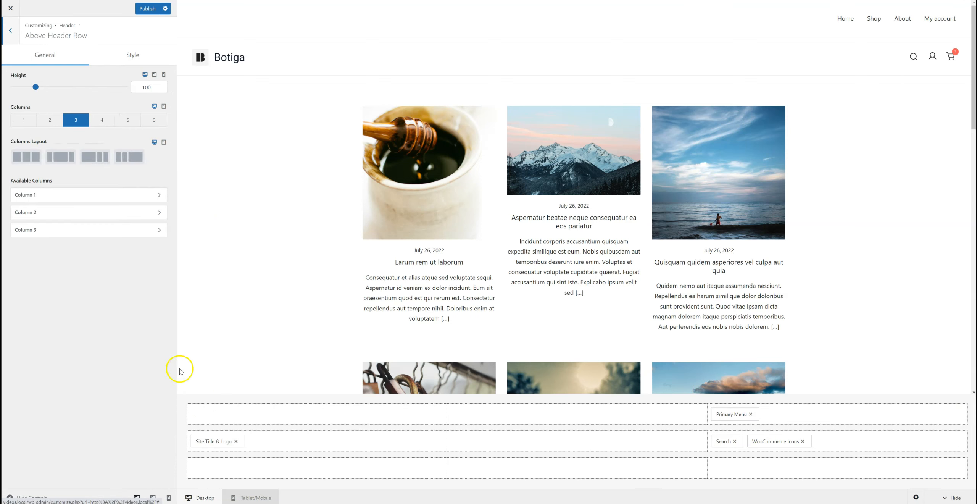
{"action": "left_click", "coordinate": [130, 61]}
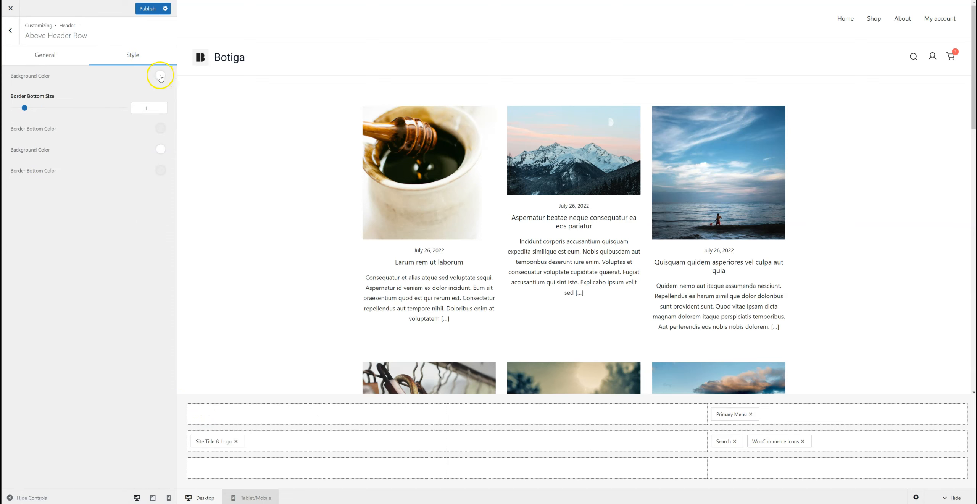
{"action": "left_click", "coordinate": [161, 77]}
{"action": "left_click_drag", "start_coordinate": [121, 141], "coordinate": [118, 157]}
{"action": "left_click", "coordinate": [106, 262]}
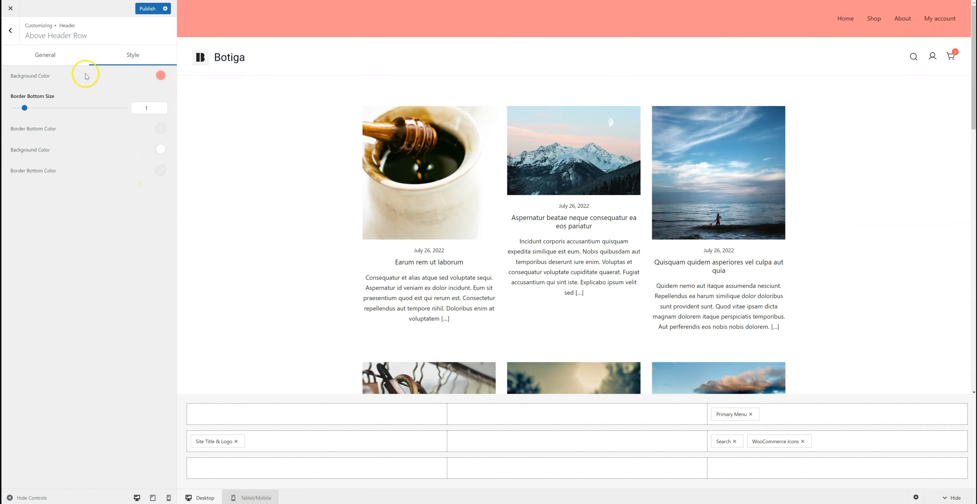
Step: Set the top row's height to 62 and divide the row into two equal-width columns
{"action": "left_click", "coordinate": [63, 57]}
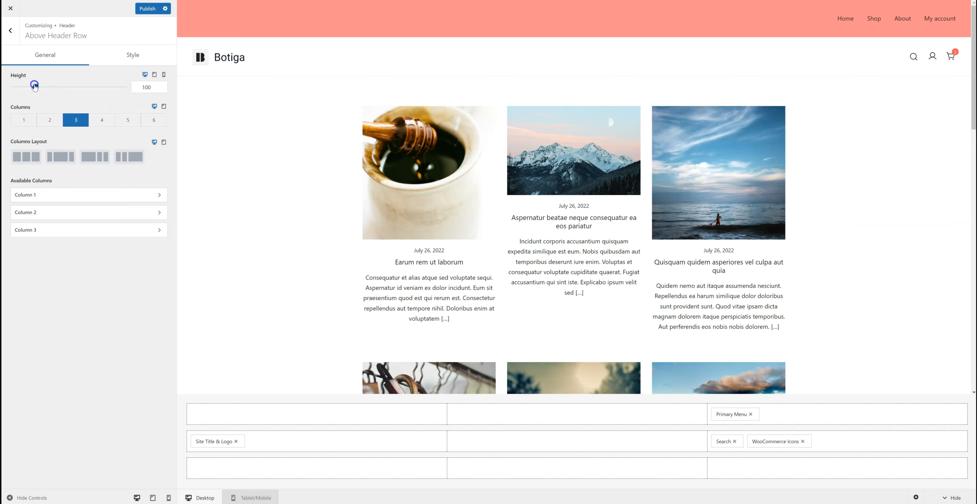
{"action": "left_click_drag", "start_coordinate": [35, 86], "coordinate": [27, 87]}
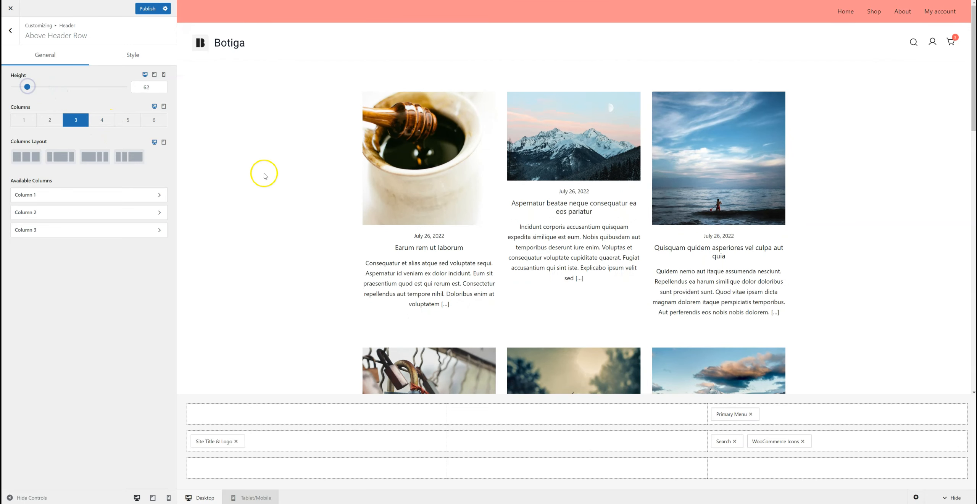
{"action": "left_click", "coordinate": [56, 122]}
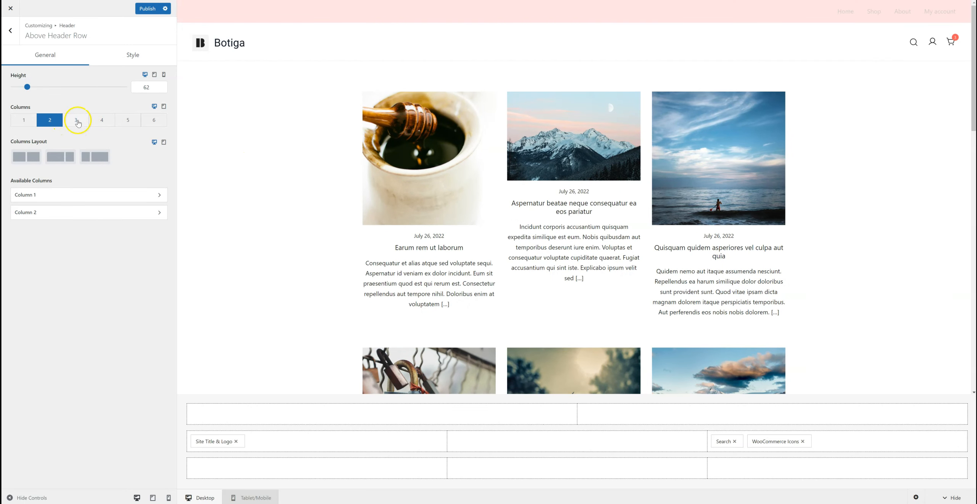
{"action": "left_click", "coordinate": [77, 121]}
{"action": "left_click", "coordinate": [103, 120]}
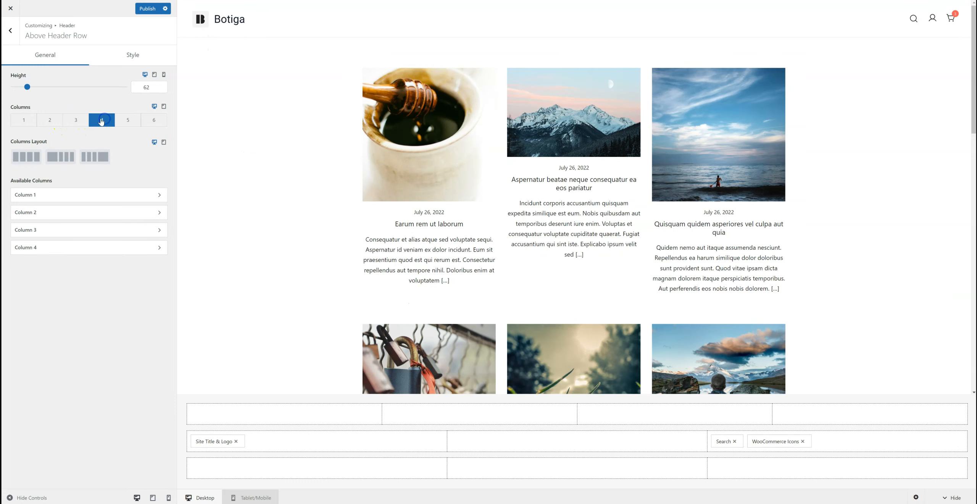
{"action": "left_click", "coordinate": [71, 120]}
{"action": "left_click", "coordinate": [49, 120]}
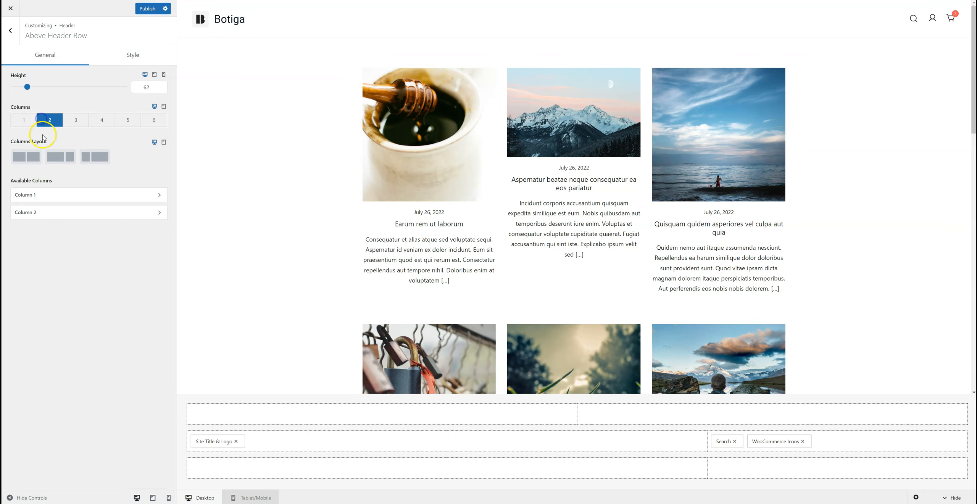
{"action": "left_click", "coordinate": [32, 159]}
Step: Add the Primary Menu to the top row's second column and set that column's horizontal alignment to End
{"action": "left_click", "coordinate": [768, 416]}
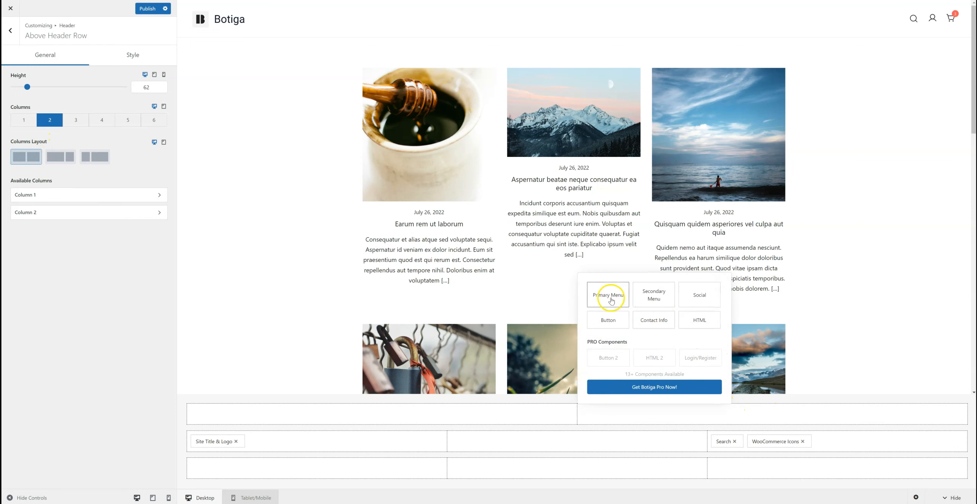
{"action": "left_click", "coordinate": [610, 298]}
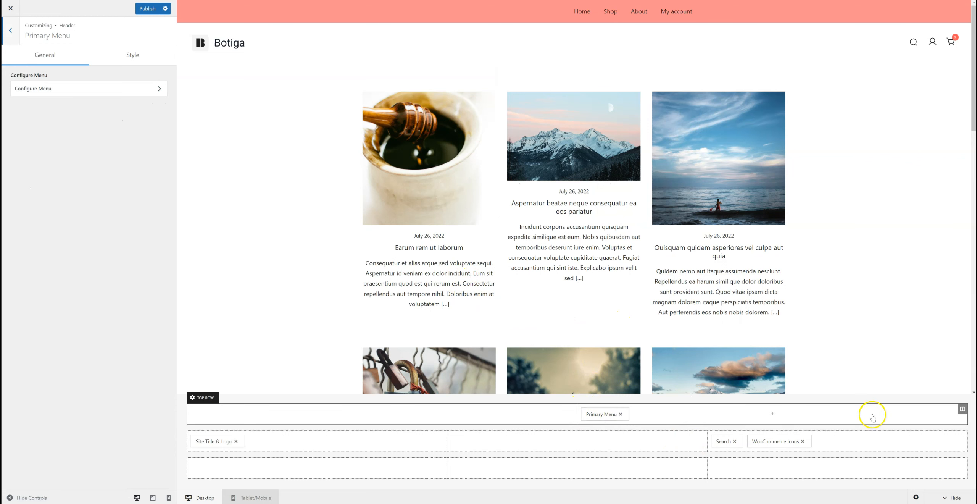
{"action": "left_click", "coordinate": [954, 408]}
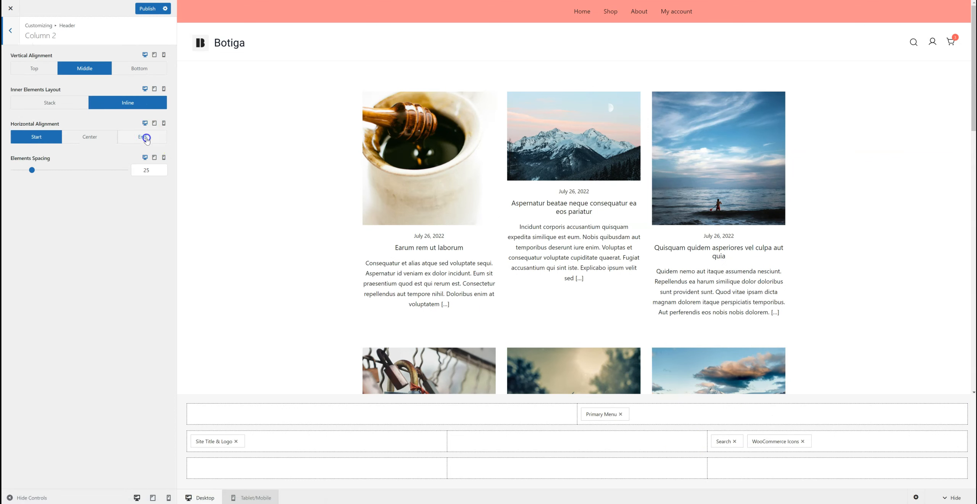
{"action": "left_click", "coordinate": [146, 137]}
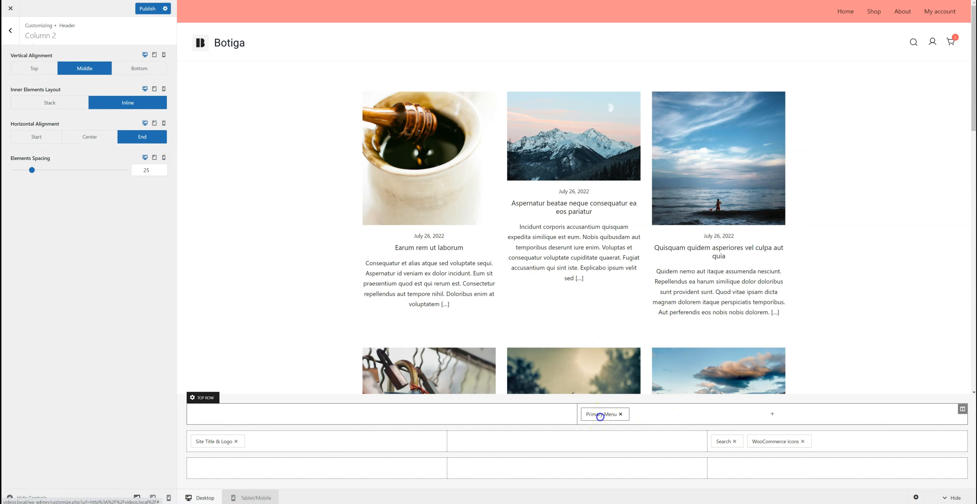
Step: Set the Primary Menu's text color to white
{"action": "left_click", "coordinate": [599, 415]}
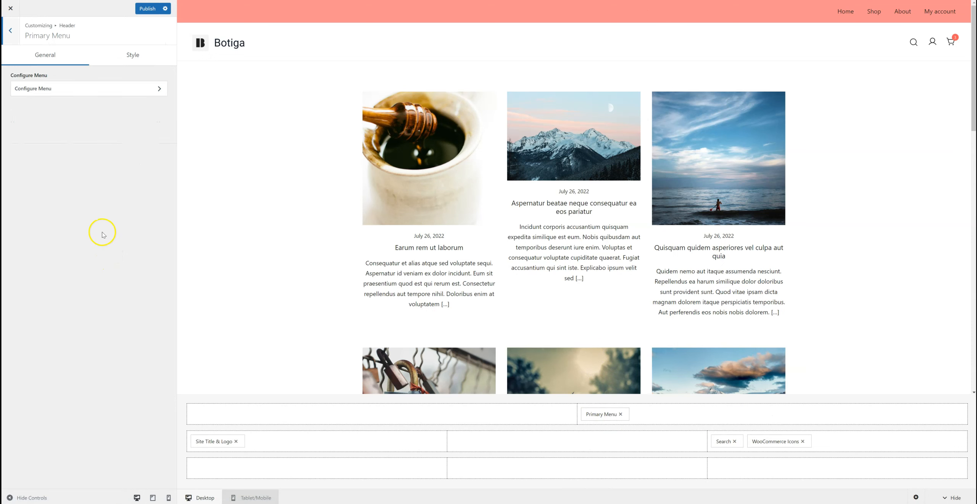
{"action": "left_click", "coordinate": [127, 59]}
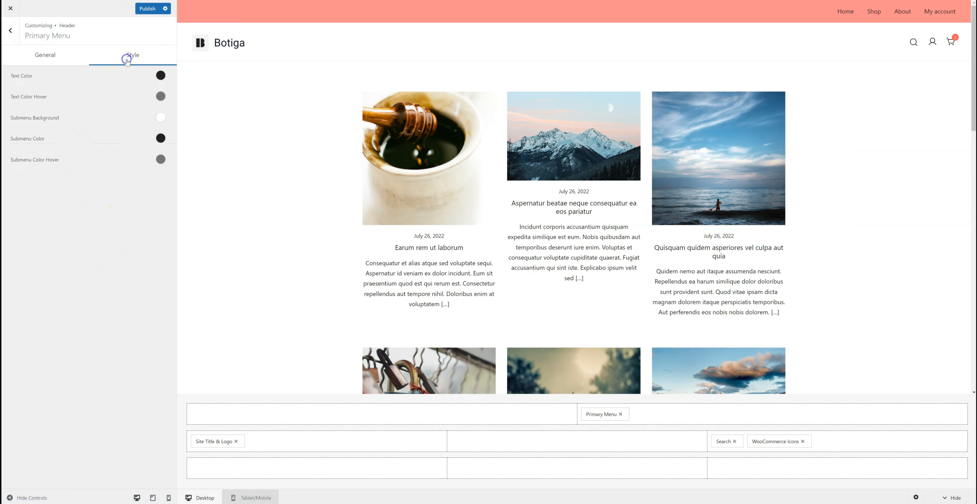
{"action": "left_click", "coordinate": [158, 76]}
{"action": "left_click_drag", "start_coordinate": [57, 113], "coordinate": [2, 101]}
{"action": "left_click", "coordinate": [59, 279]}
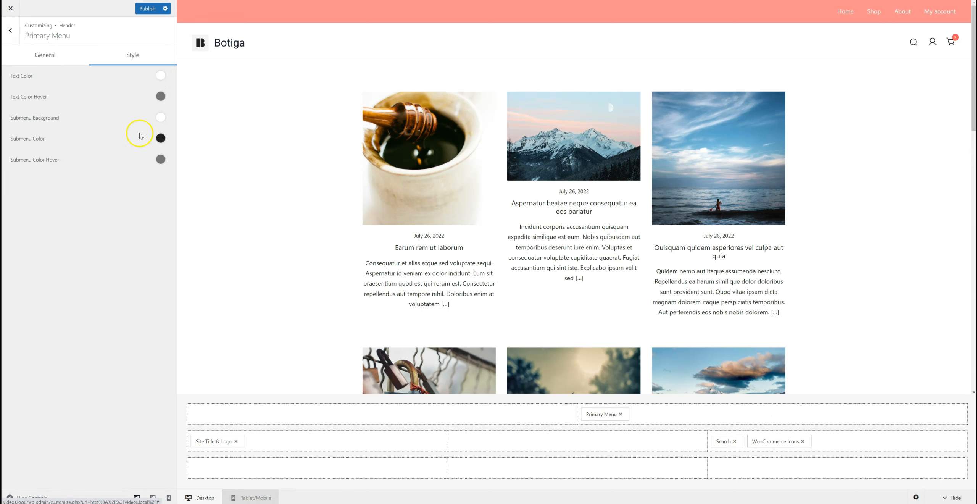
Step: Set the Primary Menu's text hover color to a blue-violet shade
{"action": "left_click", "coordinate": [158, 104]}
{"action": "left_click_drag", "start_coordinate": [115, 206], "coordinate": [116, 161]}
{"action": "left_click", "coordinate": [78, 142]}
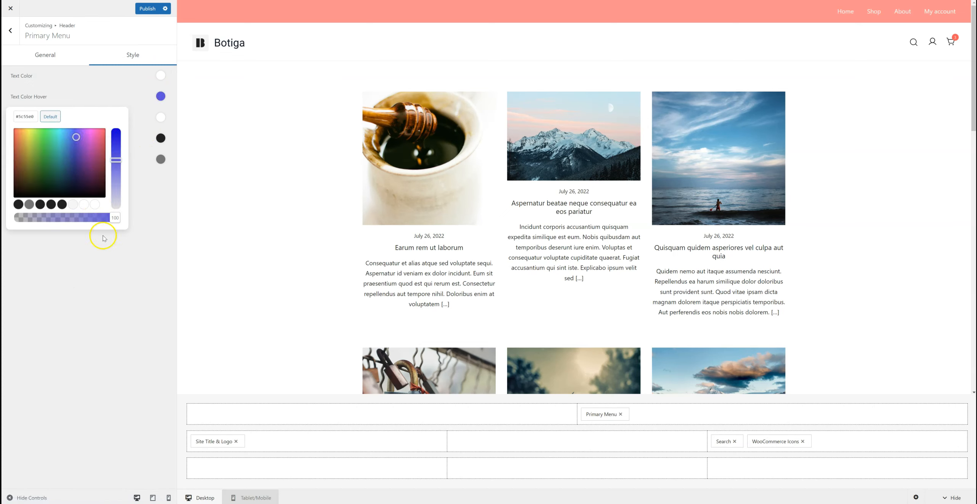
{"action": "left_click", "coordinate": [112, 303]}
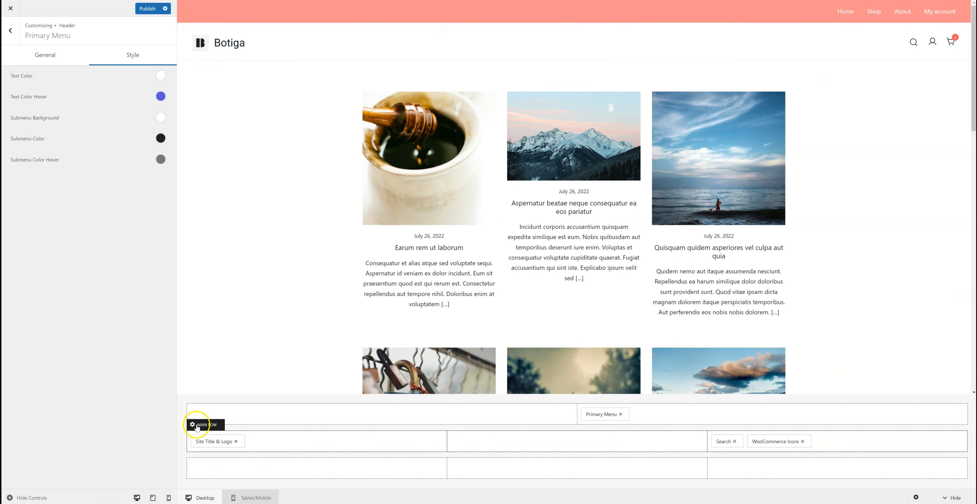
Step: Change the main header row's background color to a bright red
{"action": "left_click", "coordinate": [196, 426]}
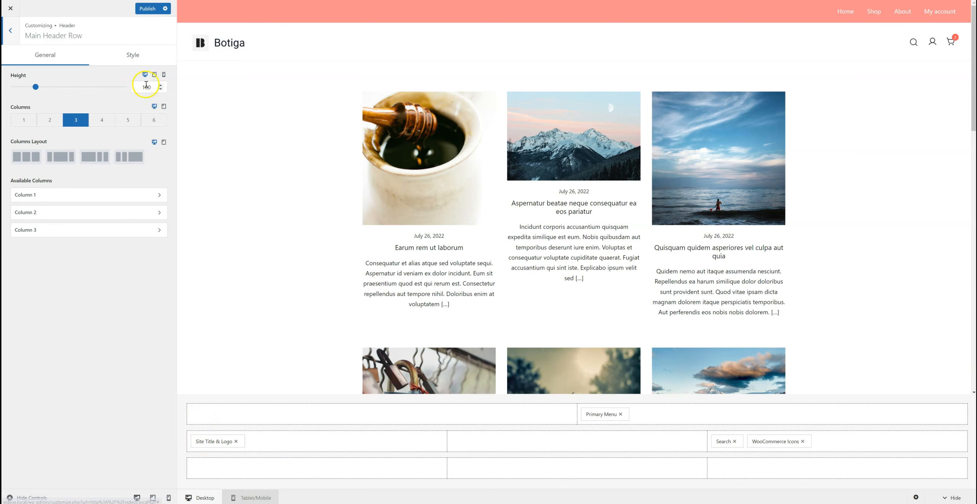
{"action": "left_click", "coordinate": [142, 59]}
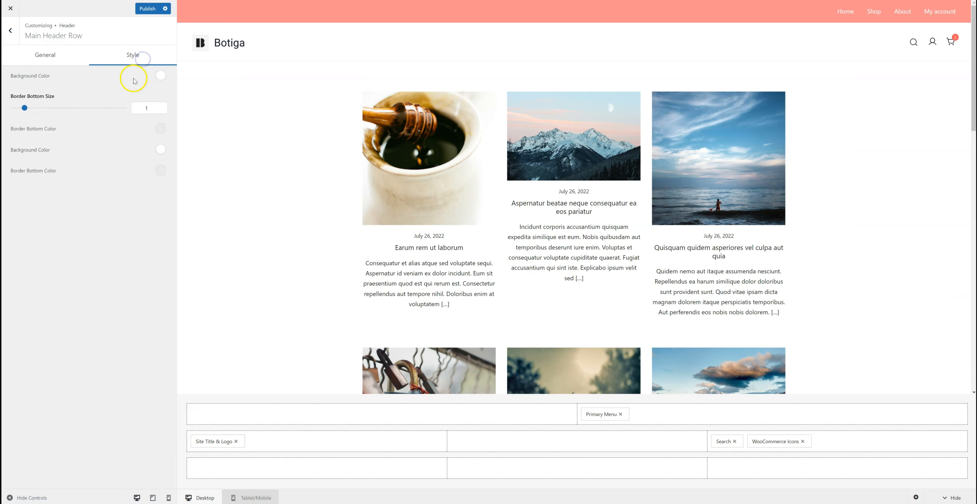
{"action": "left_click", "coordinate": [160, 75]}
{"action": "left_click_drag", "start_coordinate": [115, 138], "coordinate": [117, 134]}
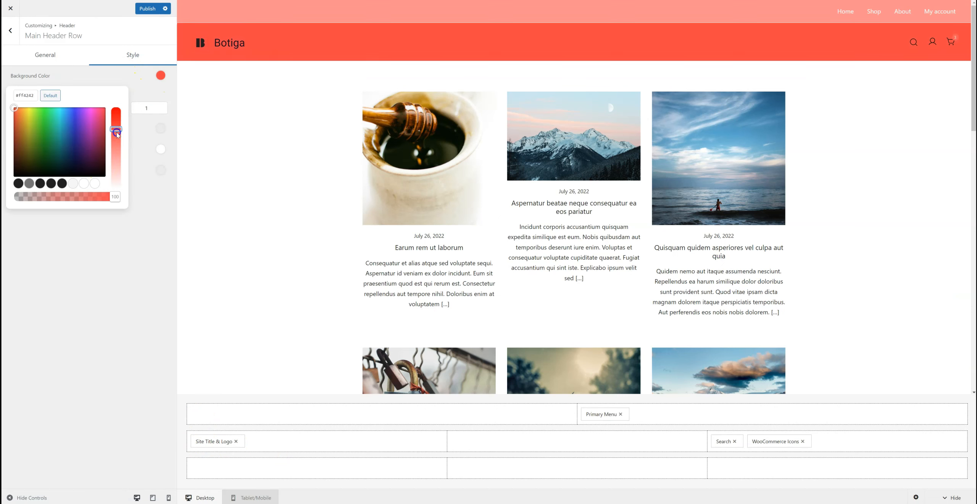
{"action": "left_click", "coordinate": [78, 254]}
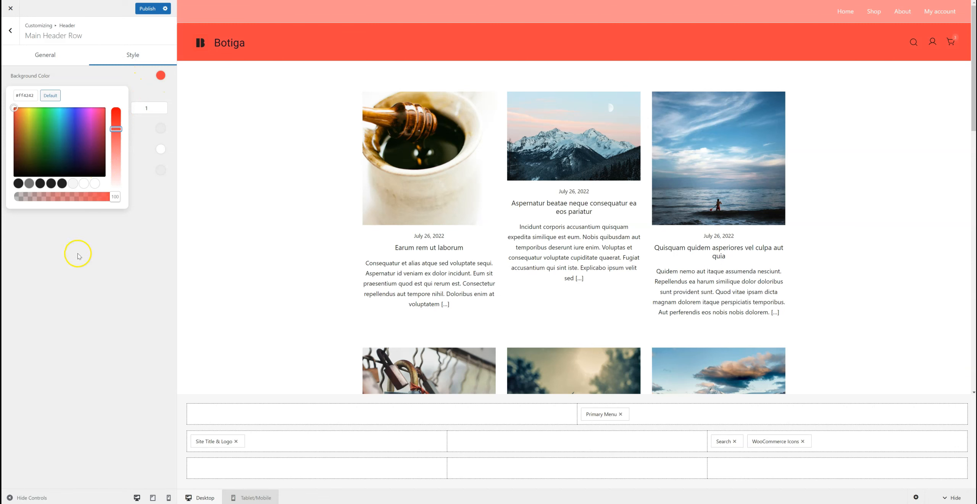
{"action": "left_click", "coordinate": [83, 296]}
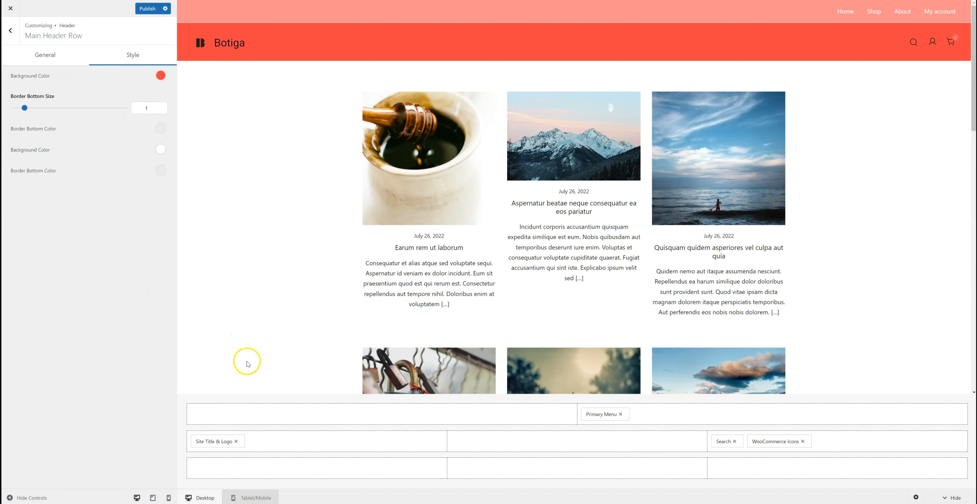
Step: Add the Secondary Menu component to the first column of the bottom row
{"action": "left_click", "coordinate": [293, 470]}
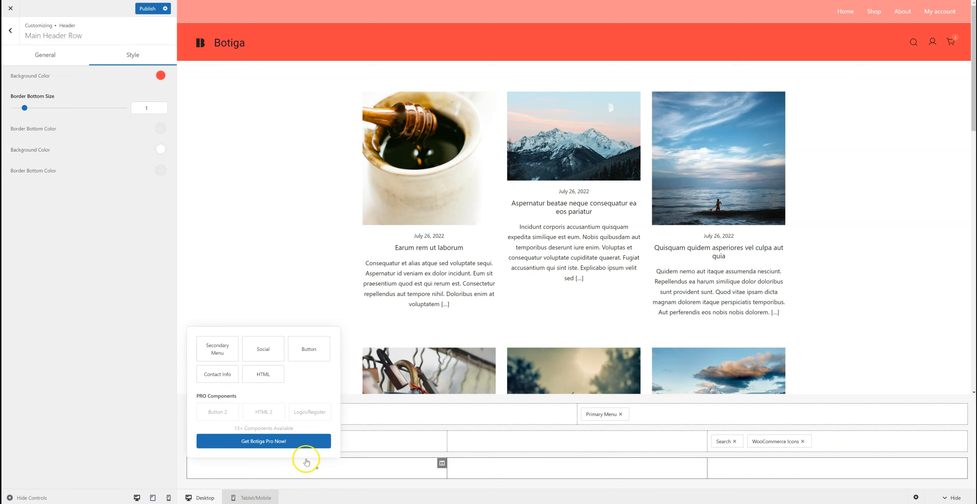
{"action": "left_click", "coordinate": [226, 345]}
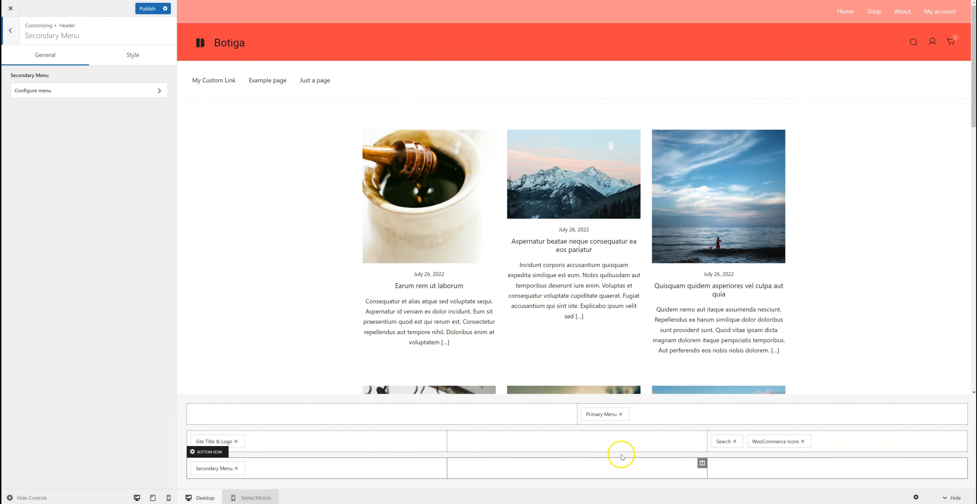
Step: Add an HTML component to the bottom row's third column with the content <span style="color:blue;">Hello</span>
{"action": "left_click", "coordinate": [800, 464]}
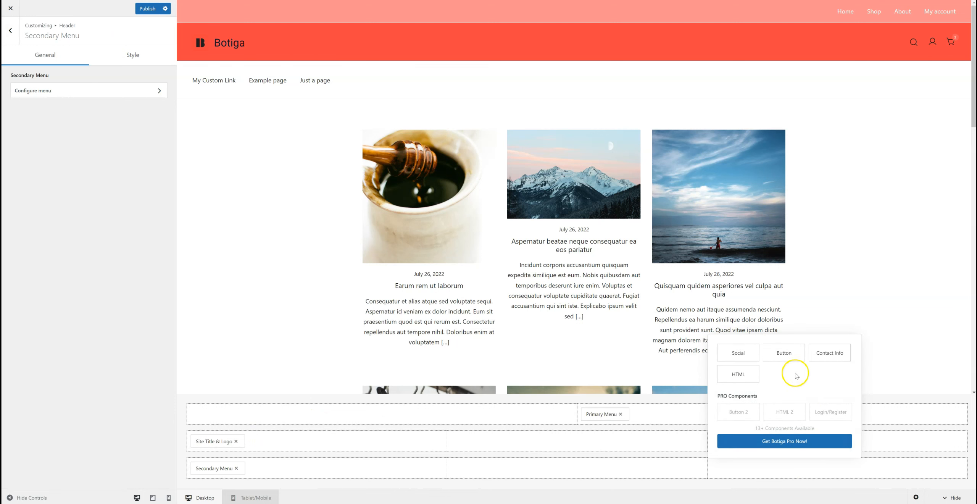
{"action": "left_click", "coordinate": [744, 376]}
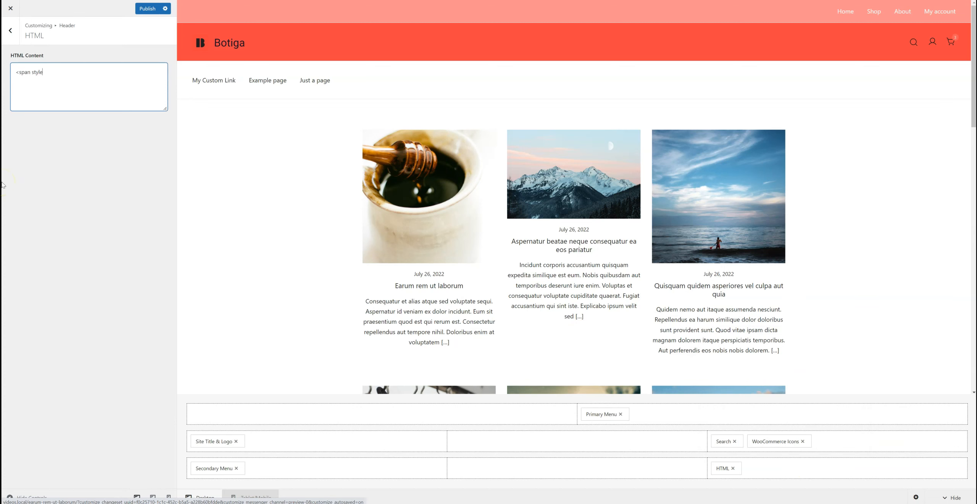
{"action": "type", "text": "\"color:blue;\">Hello</span>"}
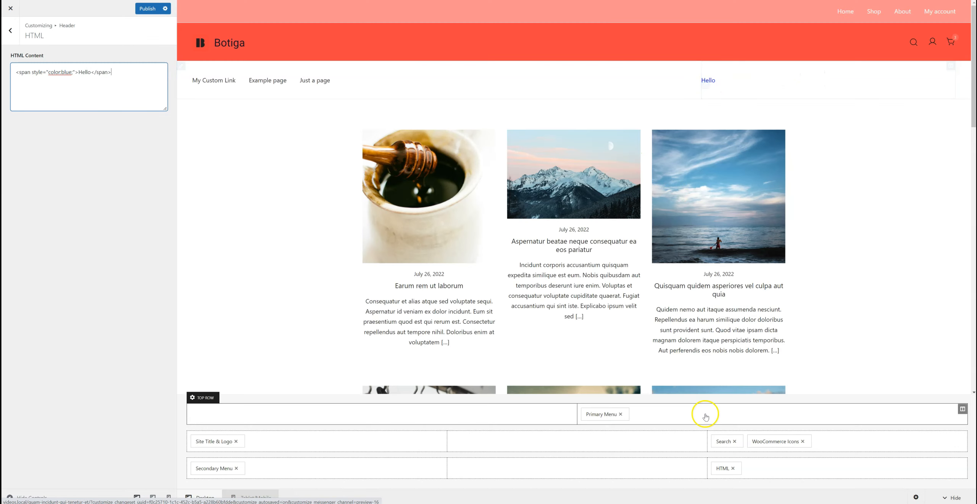
Step: Align the bottom row's third column horizontally to the end and move the Search component into it, before HTML
{"action": "left_click", "coordinate": [962, 462]}
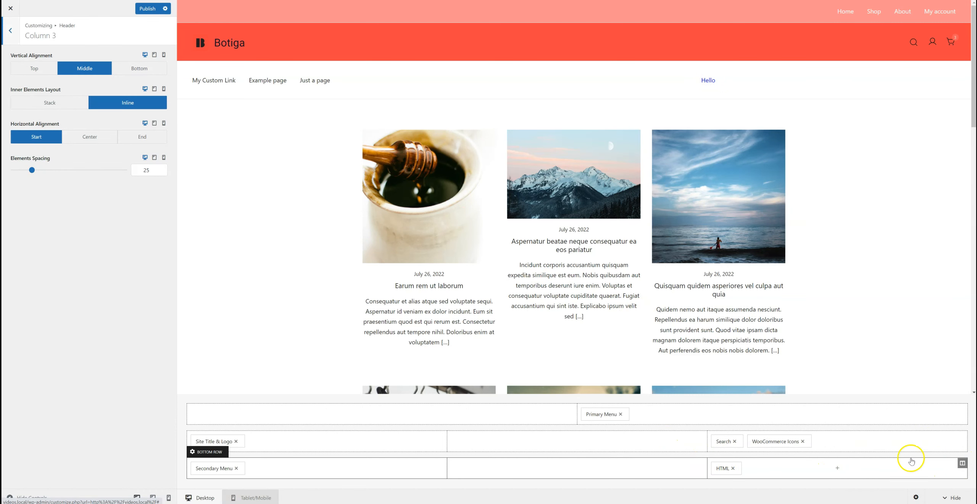
{"action": "left_click", "coordinate": [142, 137]}
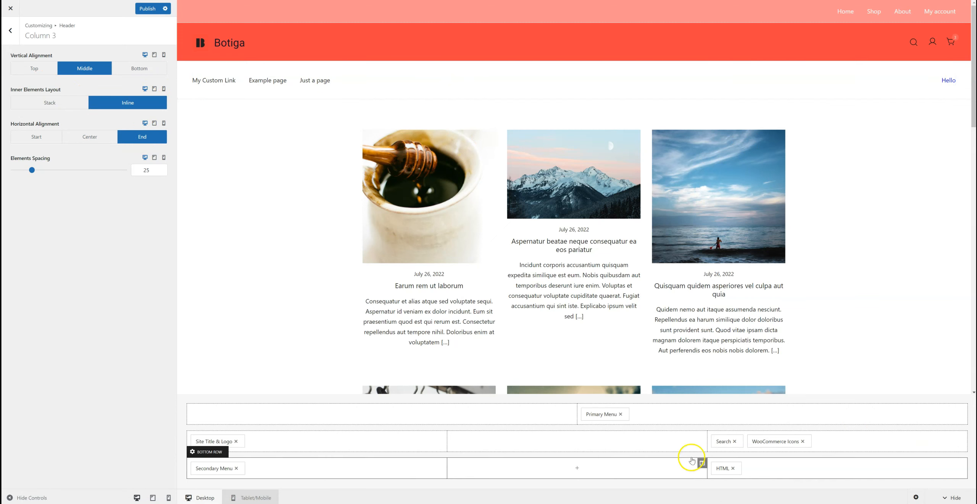
{"action": "left_click_drag", "start_coordinate": [729, 439], "coordinate": [749, 469]}
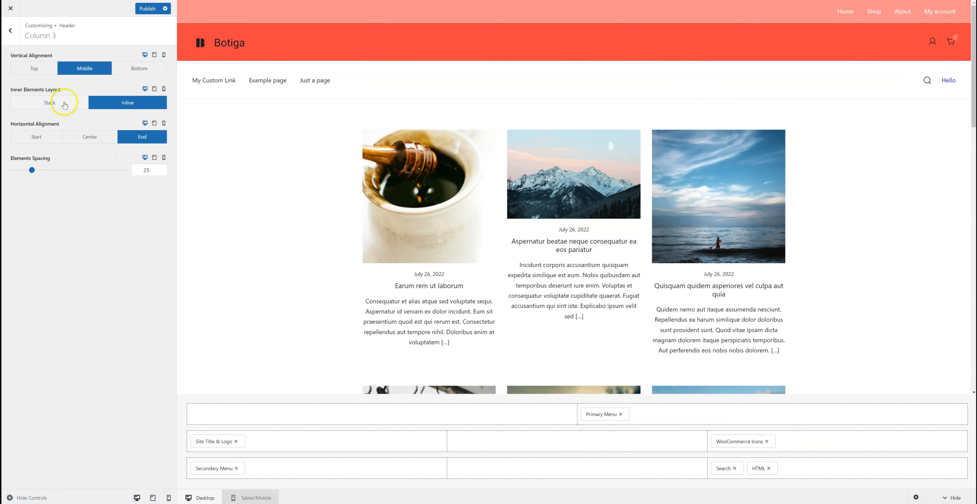
Step: Stack the inner elements of the bottom row's third column and reduce their spacing to 11
{"action": "left_click", "coordinate": [64, 105]}
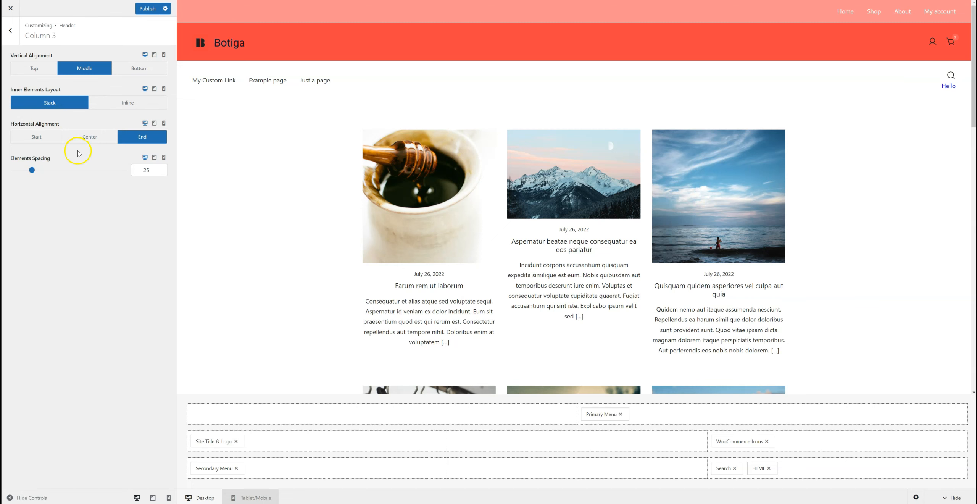
{"action": "left_click_drag", "start_coordinate": [35, 173], "coordinate": [62, 174]}
{"action": "left_click_drag", "start_coordinate": [46, 172], "coordinate": [21, 170]}
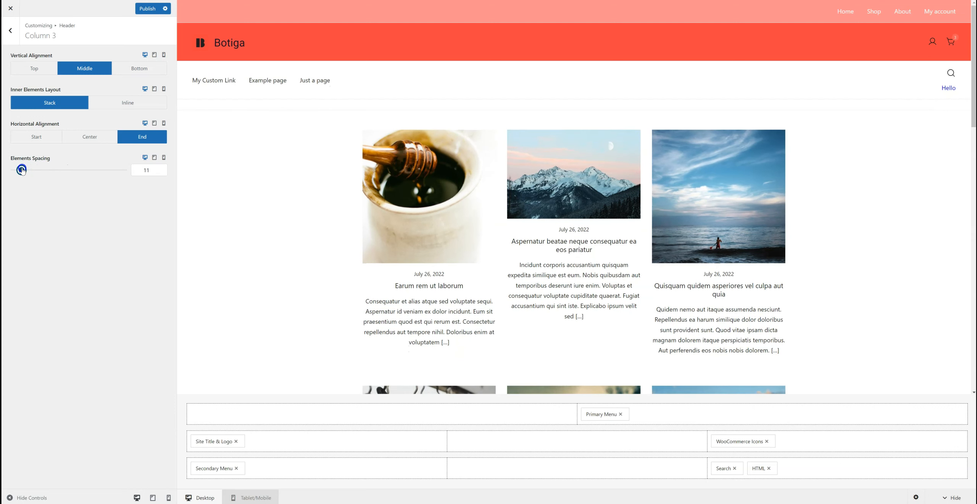
Step: Try the bottom, top and middle vertical alignments on the third column's stacked elements
{"action": "left_click", "coordinate": [137, 69]}
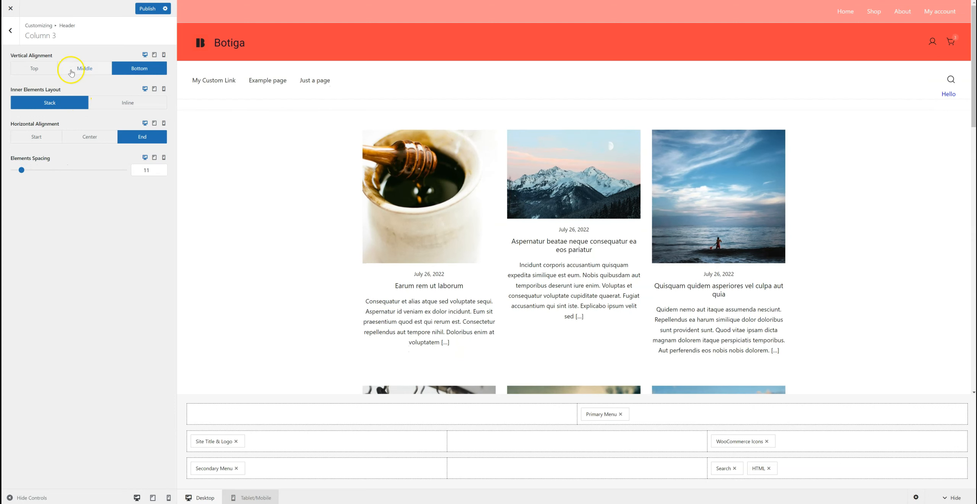
{"action": "left_click", "coordinate": [45, 70]}
{"action": "left_click", "coordinate": [89, 70]}
{"action": "left_click", "coordinate": [145, 68]}
{"action": "left_click", "coordinate": [90, 68]}
Step: Lay out the bottom row's third column inline, with elements spacing 43 and middle vertical alignment
{"action": "left_click", "coordinate": [128, 106]}
{"action": "left_click", "coordinate": [148, 71]}
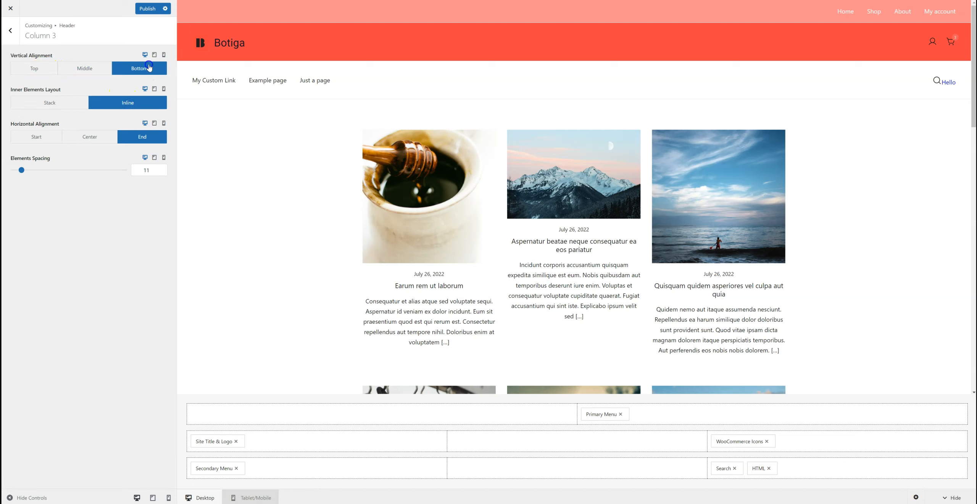
{"action": "left_click", "coordinate": [90, 69]}
{"action": "left_click", "coordinate": [34, 70]}
{"action": "left_click_drag", "start_coordinate": [23, 174], "coordinate": [47, 174]}
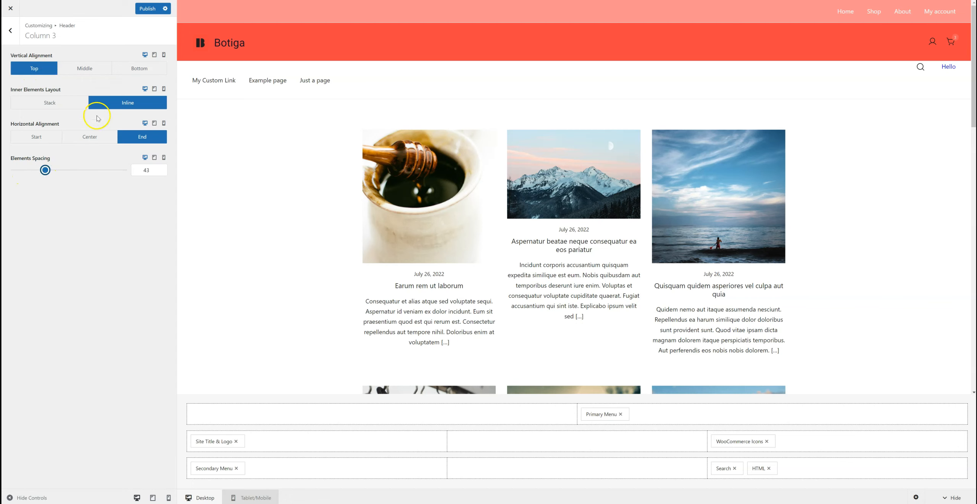
{"action": "left_click", "coordinate": [84, 75]}
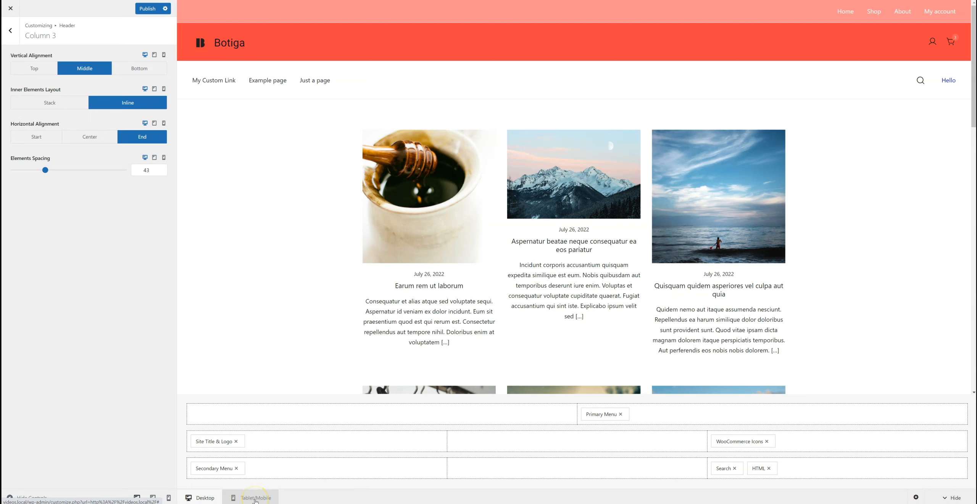
Step: Switch to the tablet/mobile header, open the Off-Canvas Menu component's settings and expand the menu in the preview
{"action": "left_click", "coordinate": [254, 497]}
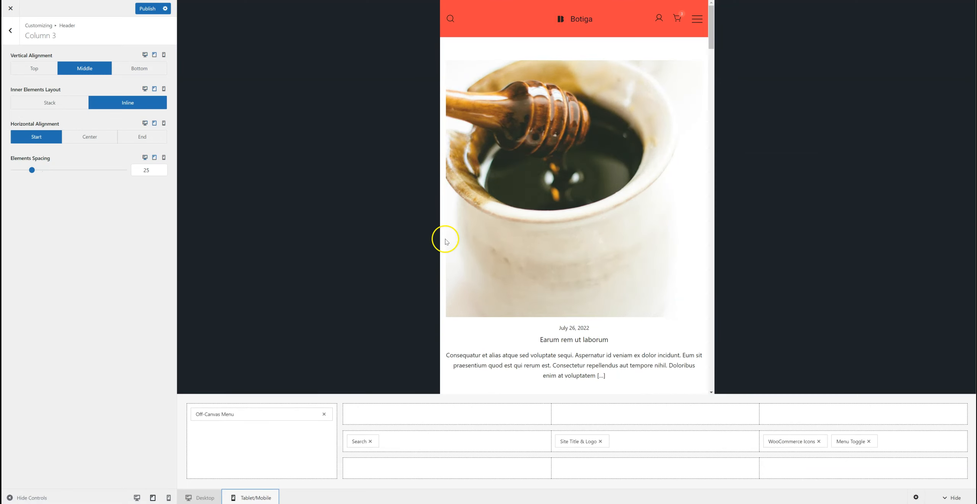
{"action": "left_click", "coordinate": [246, 416]}
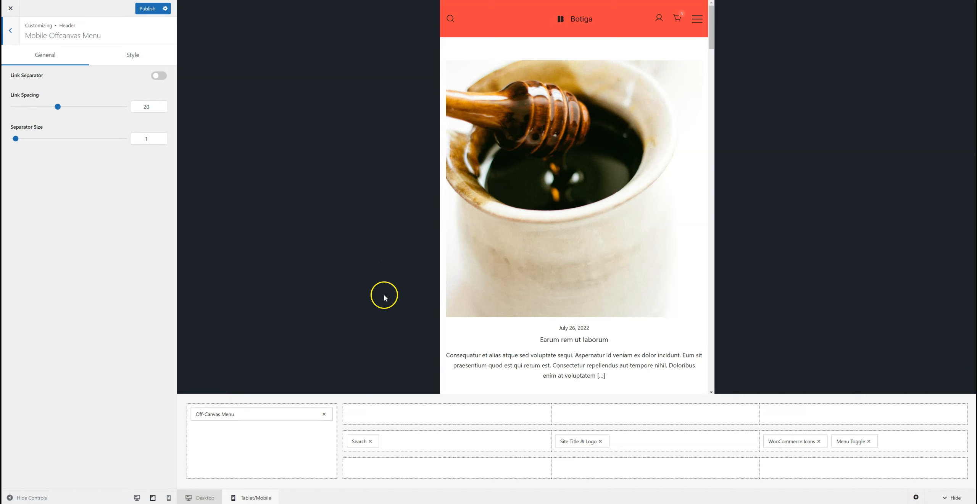
{"action": "left_click", "coordinate": [695, 22]}
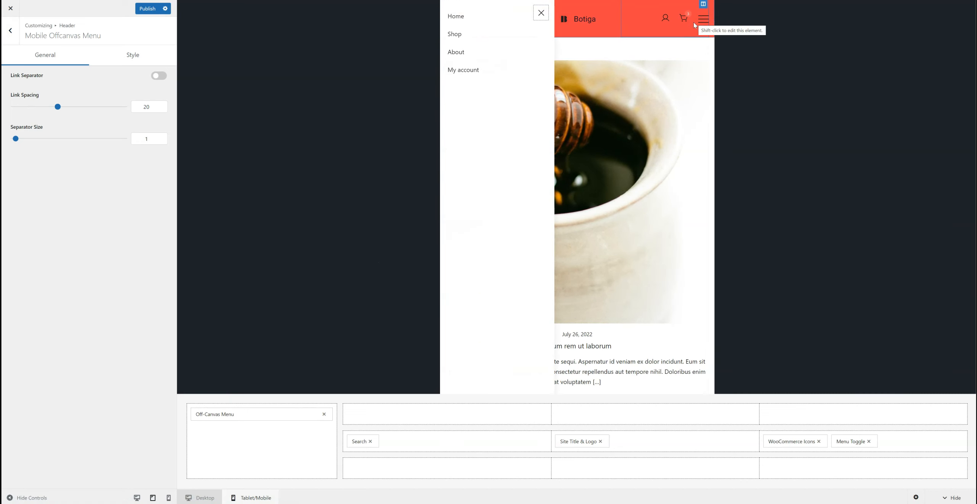
Step: Change the mobile off-canvas menu's text color to blue, then return to the header builder and close the previewed menu
{"action": "left_click", "coordinate": [141, 54]}
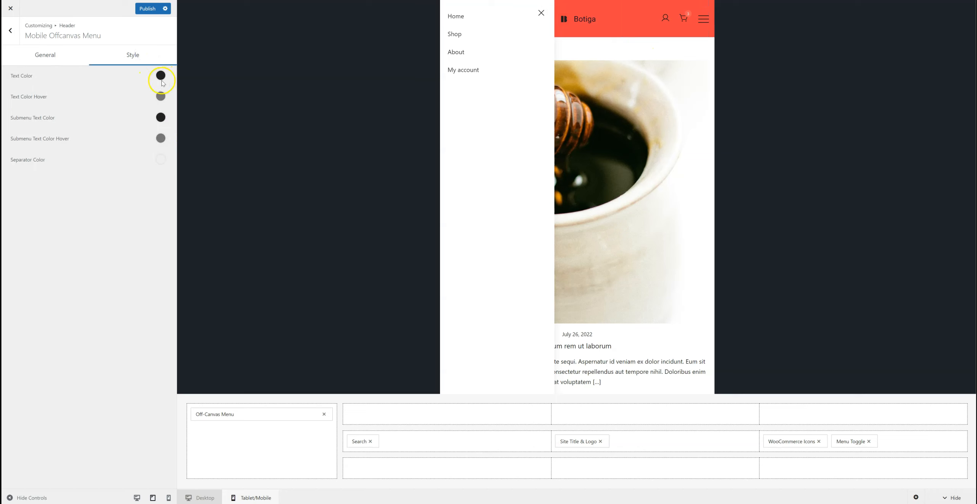
{"action": "left_click", "coordinate": [160, 75]}
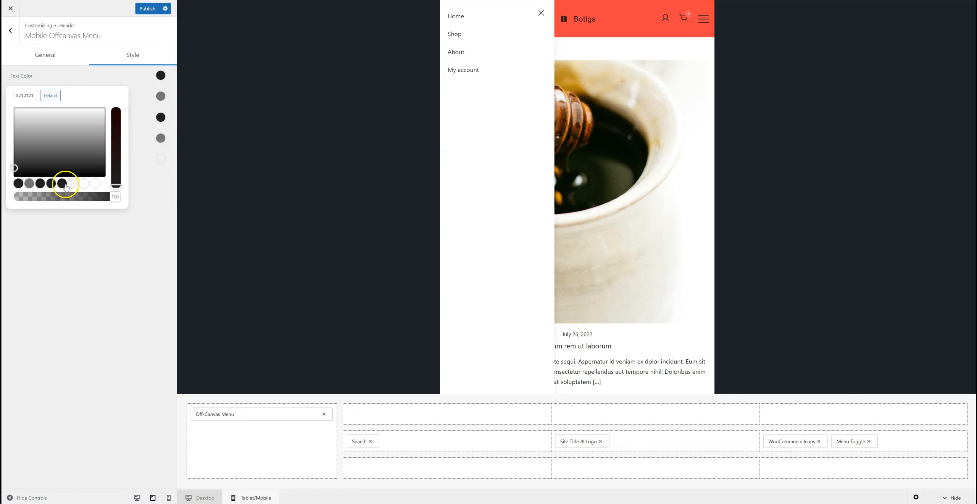
{"action": "left_click", "coordinate": [116, 133]}
{"action": "left_click", "coordinate": [72, 122]}
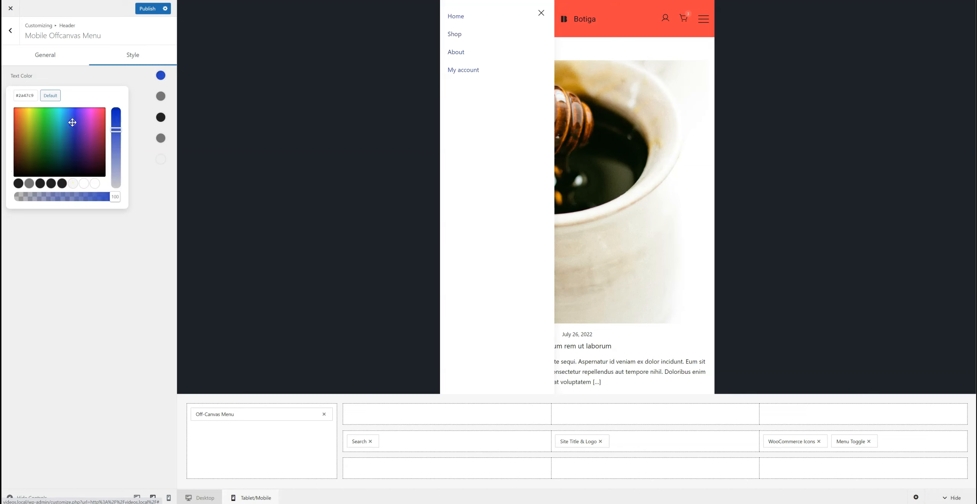
{"action": "left_click", "coordinate": [135, 266]}
{"action": "left_click", "coordinate": [11, 30]}
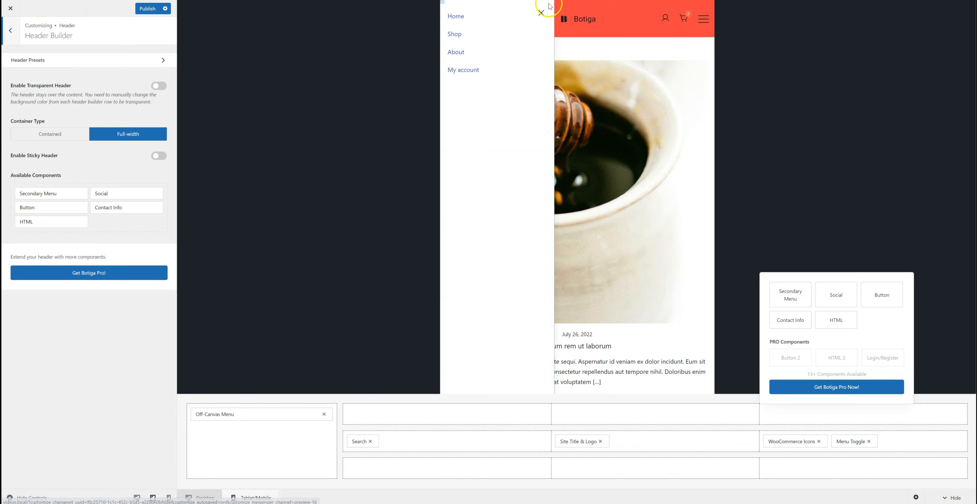
{"action": "left_click", "coordinate": [541, 13]}
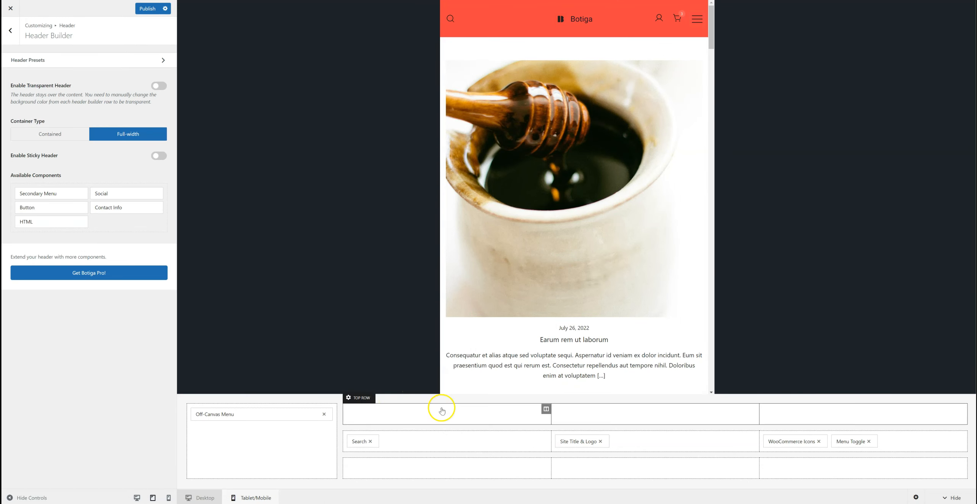
Step: Set the tablet/mobile top row to two columns and move the Search component into its first column
{"action": "mouse_move", "coordinate": [365, 441]}
{"action": "left_mouse_down"}
{"action": "mouse_move", "coordinate": [369, 432]}
{"action": "mouse_move", "coordinate": [366, 443]}
{"action": "left_mouse_up"}
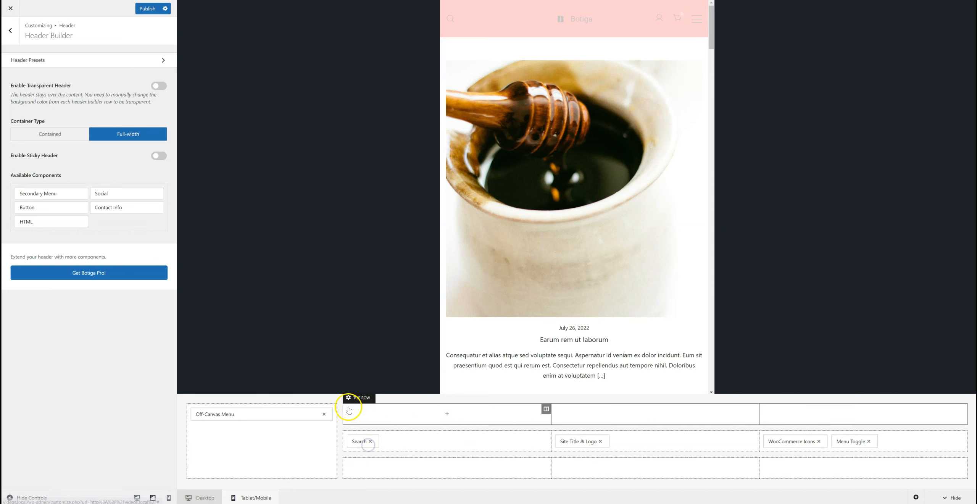
{"action": "left_click", "coordinate": [348, 397]}
{"action": "left_click", "coordinate": [54, 121]}
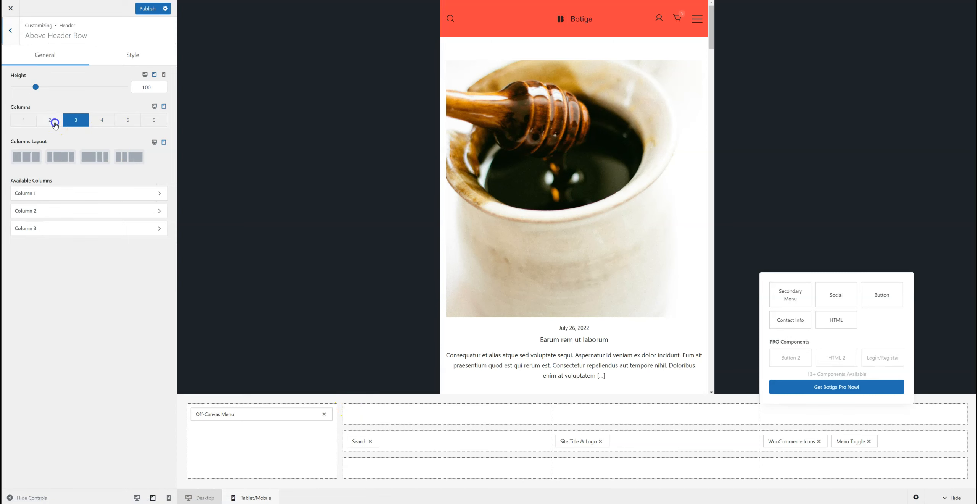
{"action": "left_click_drag", "start_coordinate": [361, 441], "coordinate": [374, 417]}
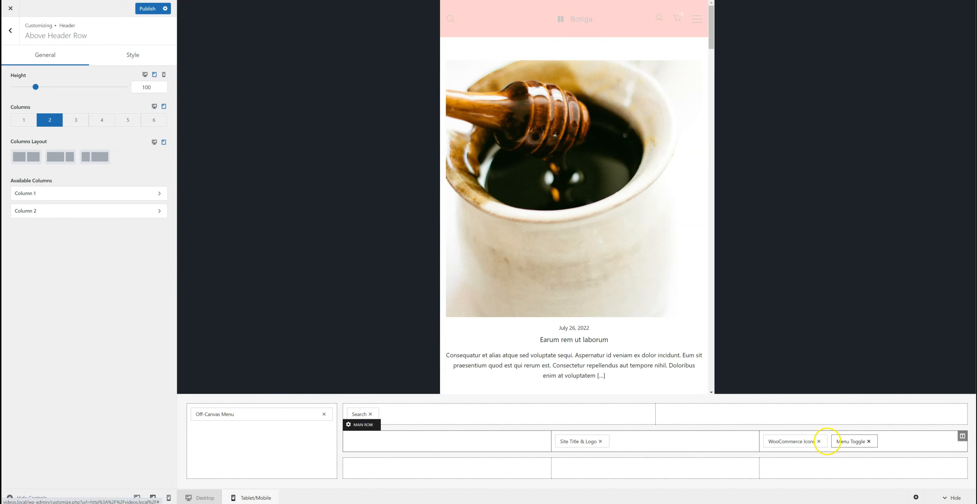
Step: Move WooCommerce Icons into the mobile top row's second column and align that column horizontally to the end
{"action": "left_click_drag", "start_coordinate": [806, 442], "coordinate": [842, 412]}
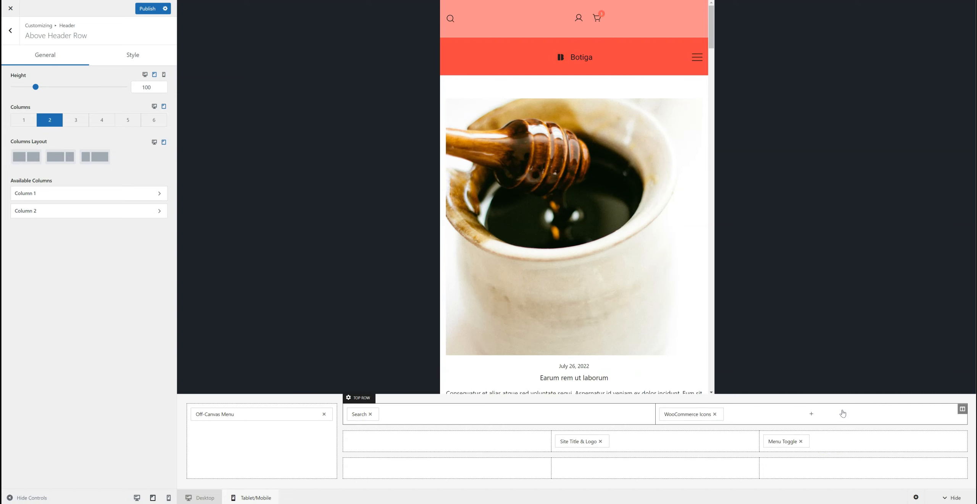
{"action": "left_click", "coordinate": [962, 409]}
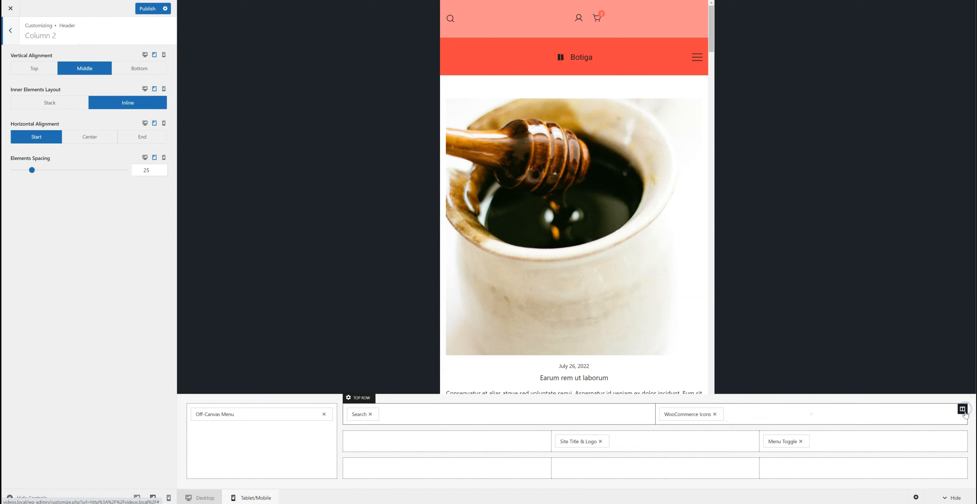
{"action": "left_click", "coordinate": [154, 137]}
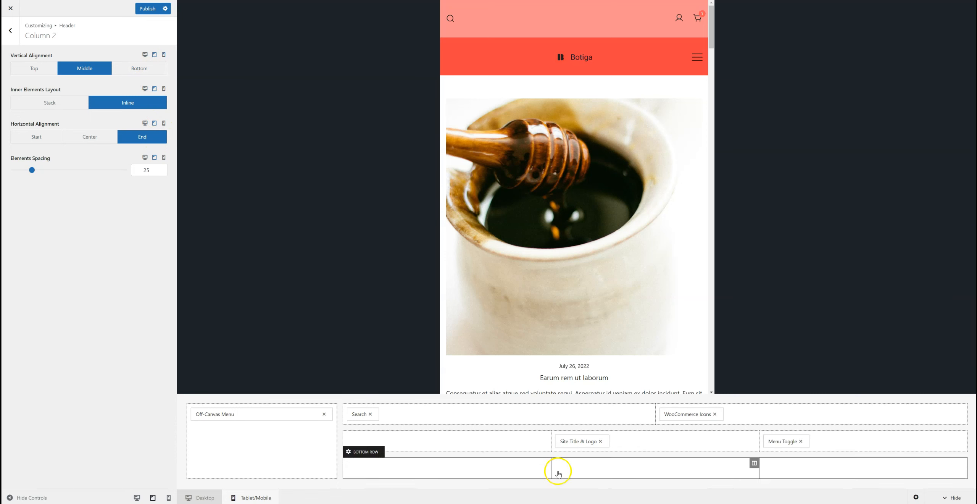
Step: Change the top header row's background color to a light green
{"action": "left_click", "coordinate": [357, 400]}
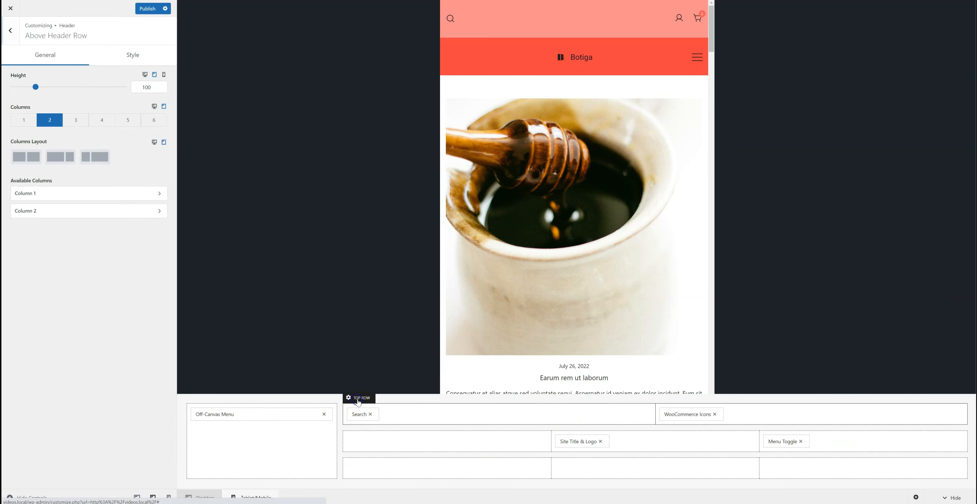
{"action": "left_click", "coordinate": [126, 58]}
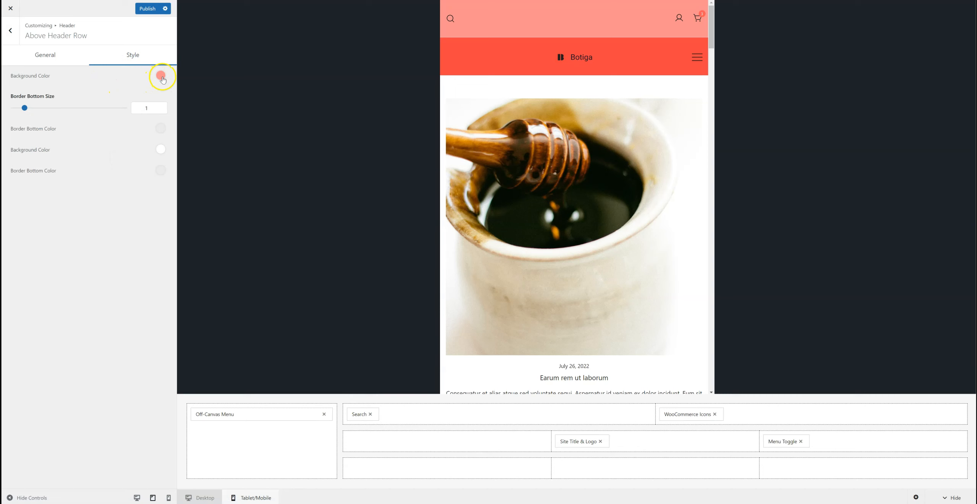
{"action": "left_click", "coordinate": [160, 75]}
{"action": "left_click", "coordinate": [74, 113]}
{"action": "left_click", "coordinate": [87, 113]}
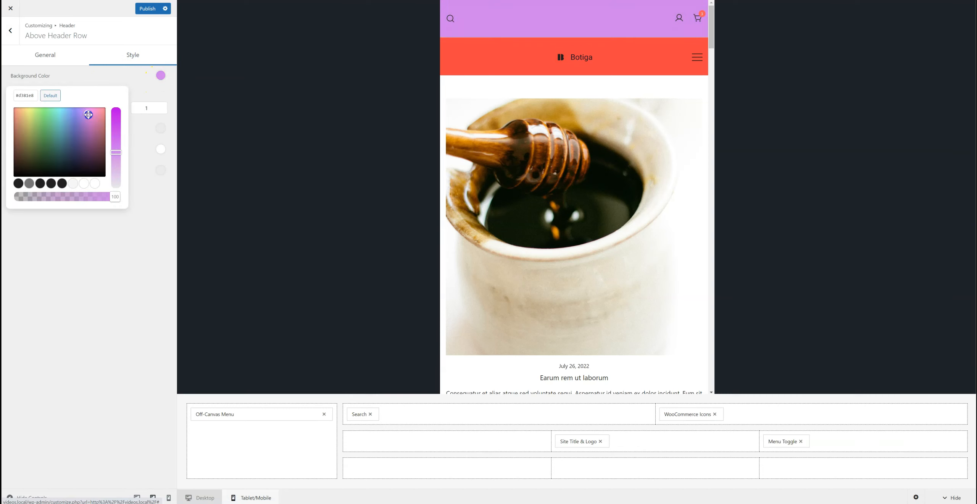
{"action": "left_click", "coordinate": [50, 117]}
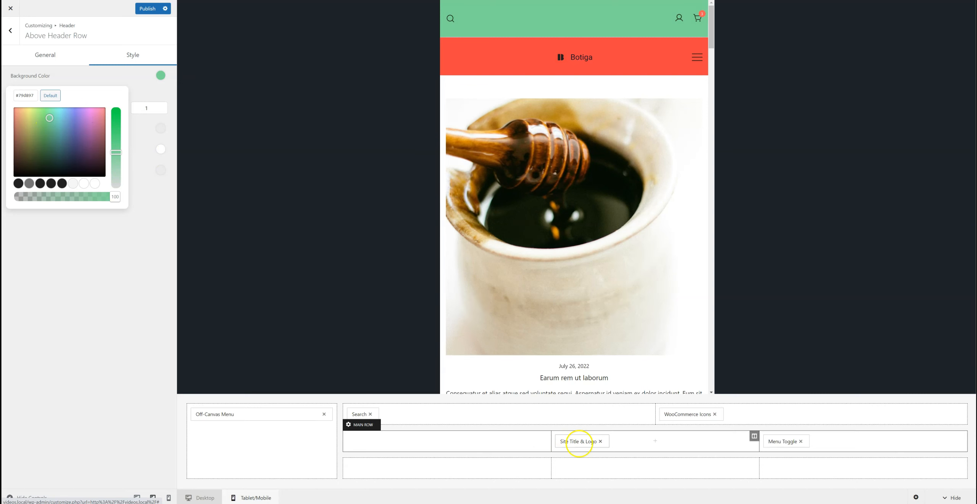
Step: Move the Site Title & Logo component into the first column of the mobile main row
{"action": "left_click_drag", "start_coordinate": [584, 443], "coordinate": [435, 442]}
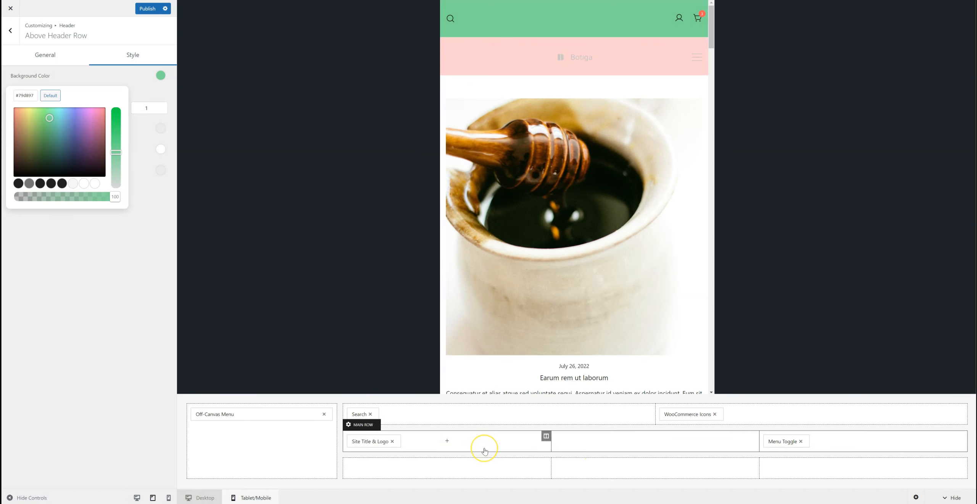